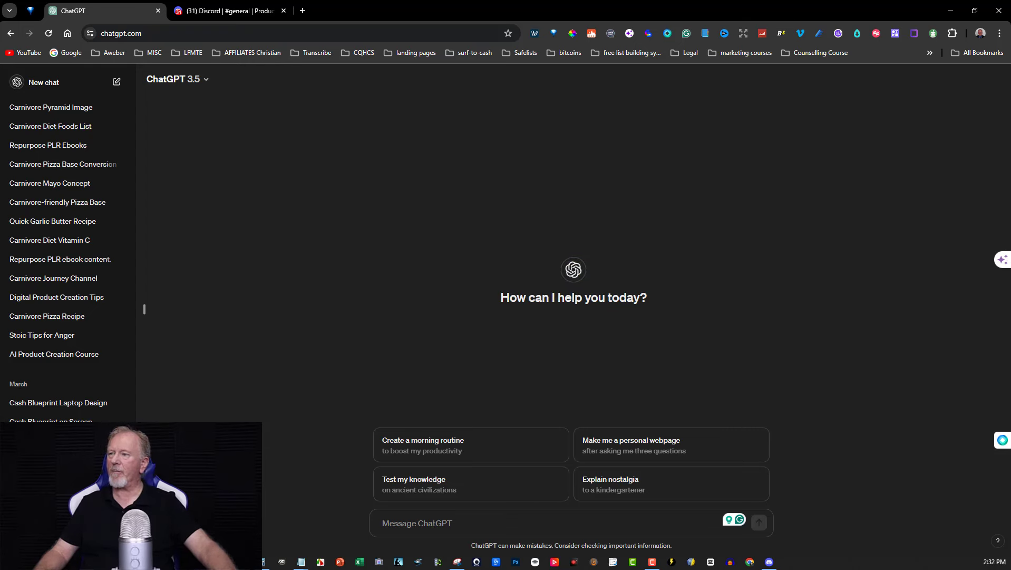
Request a detailed Carnivore diet ebook outline covering benefits, myths, moving forward, a 2 week meal plan with recipes, and Carnivore doctors' quotes with an appendix.
key(alt+Tab)
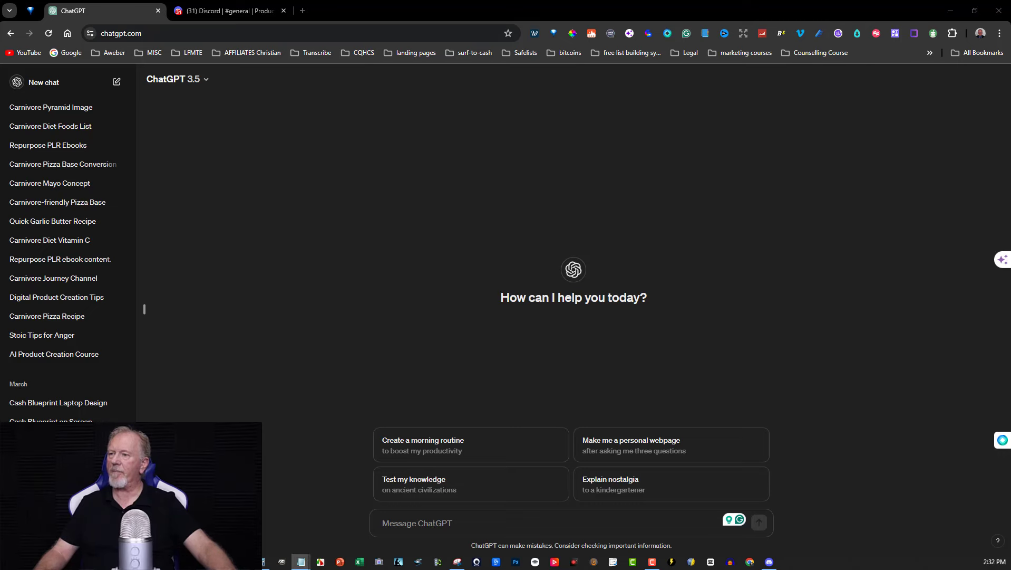
text(I am wanting to create an ebook. Please write a detailed outline for an ebook about: The benefits for the Carnivore diet, the myths surrounding it and what is the best way to move forward if you want to do the carnivore diet. Plus I want at the end of the ebook a 2 week meal plan, along with the meal plan include recipes for each meal.  Please include quotes from famous Carnivore Doctors,s like Dr Ken Berry, Dr Anthony Chaffee, and Dr Shawn Baker. At the end include an appendix for the quotes the doctors made.)
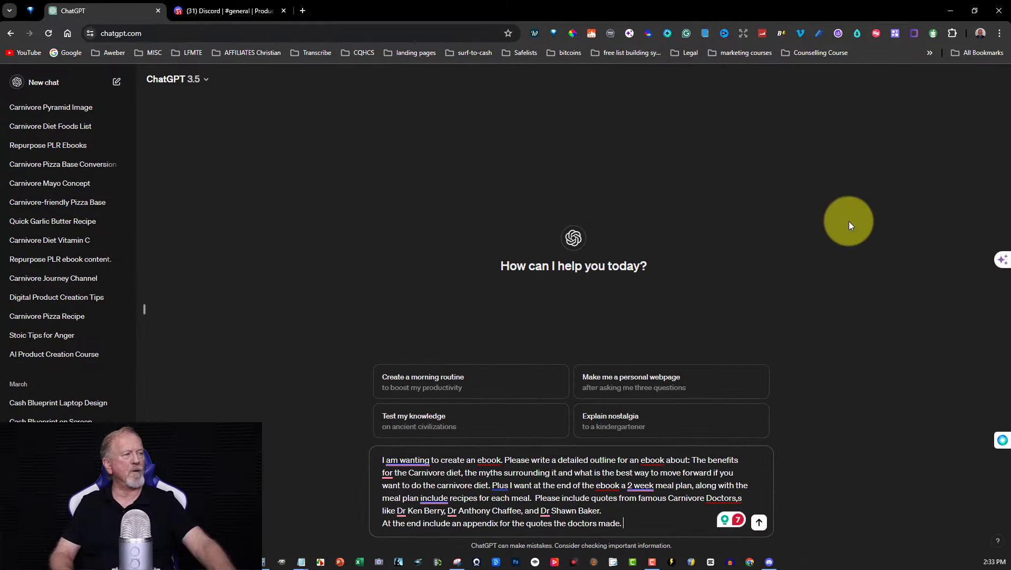
click(759, 523)
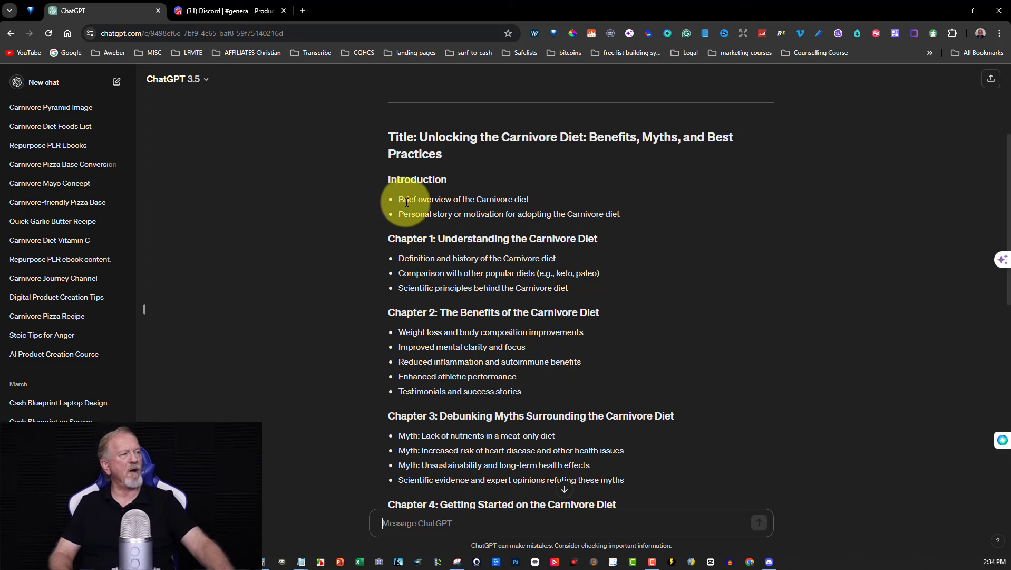
Copy the introduction's first outline point, "Brief overview of the Carnivore diet".
drag(399, 199, 628, 213)
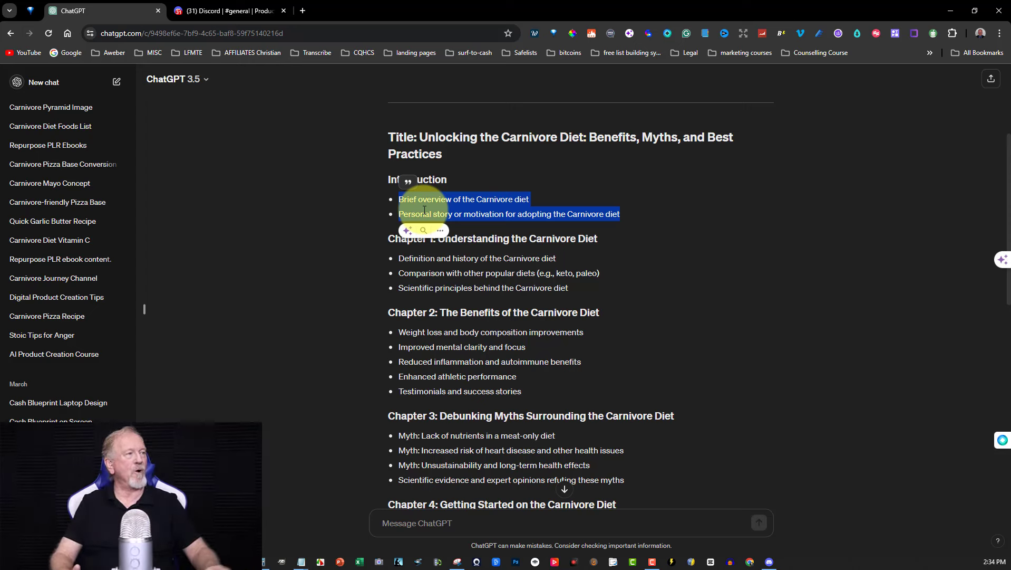
click(624, 214)
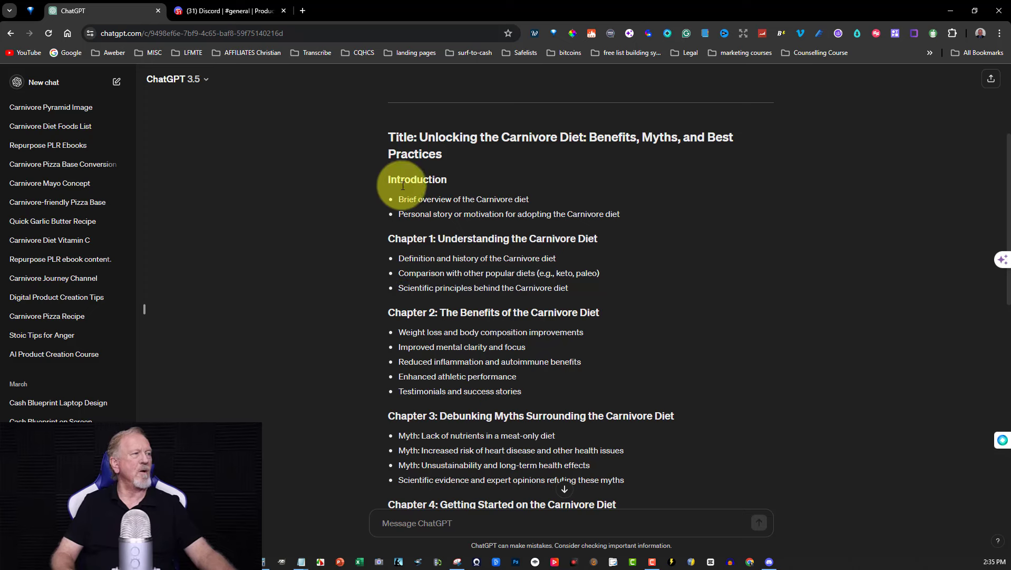
drag(399, 199, 539, 199)
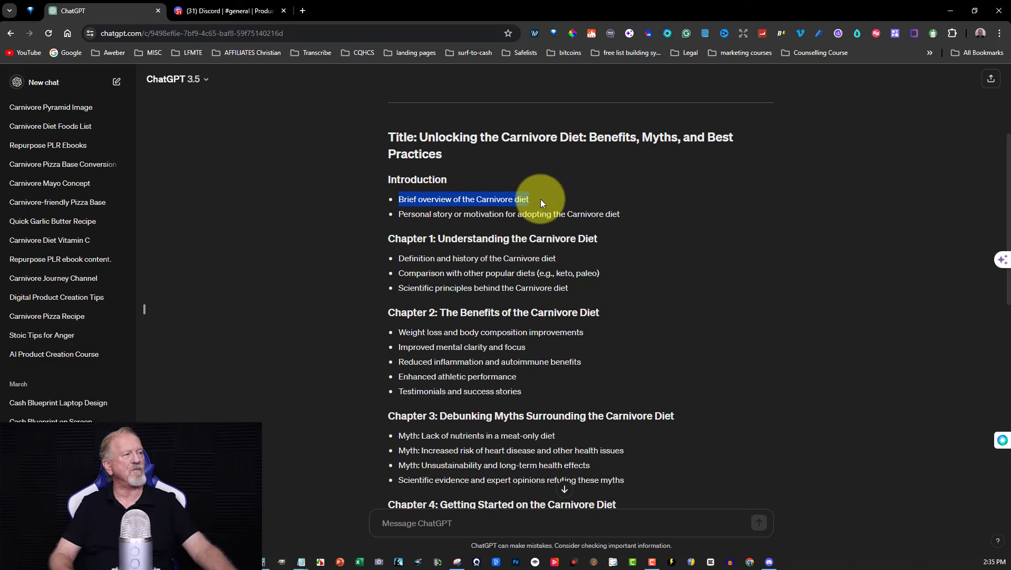
right_click(469, 200)
click(492, 209)
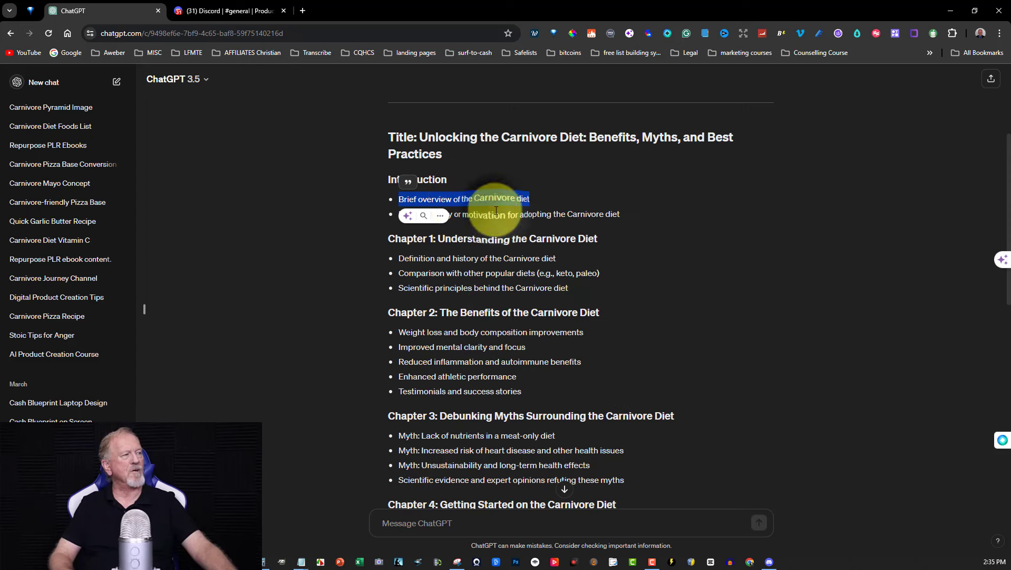
Send the prompt "Please write in detail the first part of the introduction:" followed by the copied outline point.
click(397, 520)
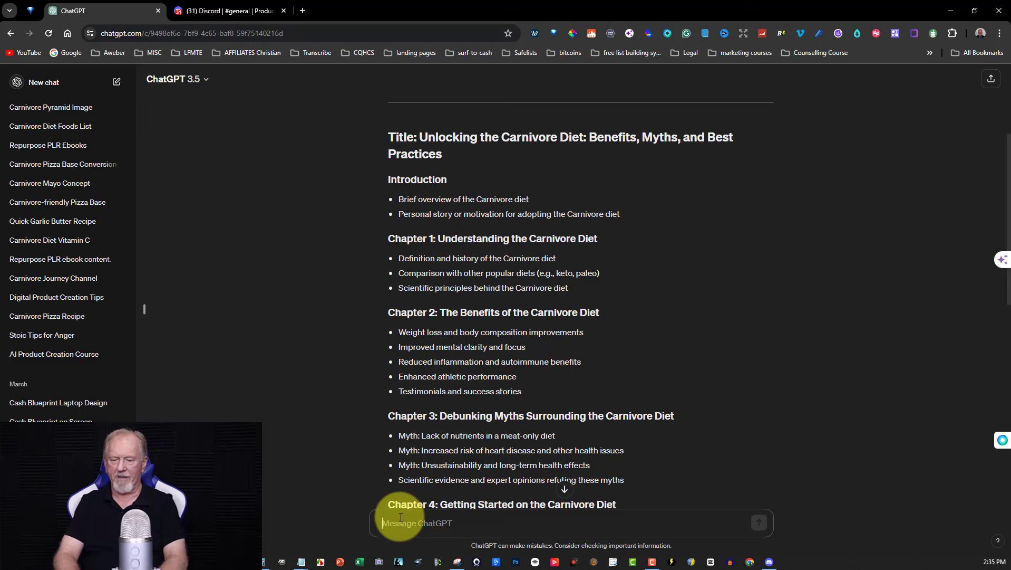
text(Please write in detail the first part of the introduction:)
key(ctrl+v)
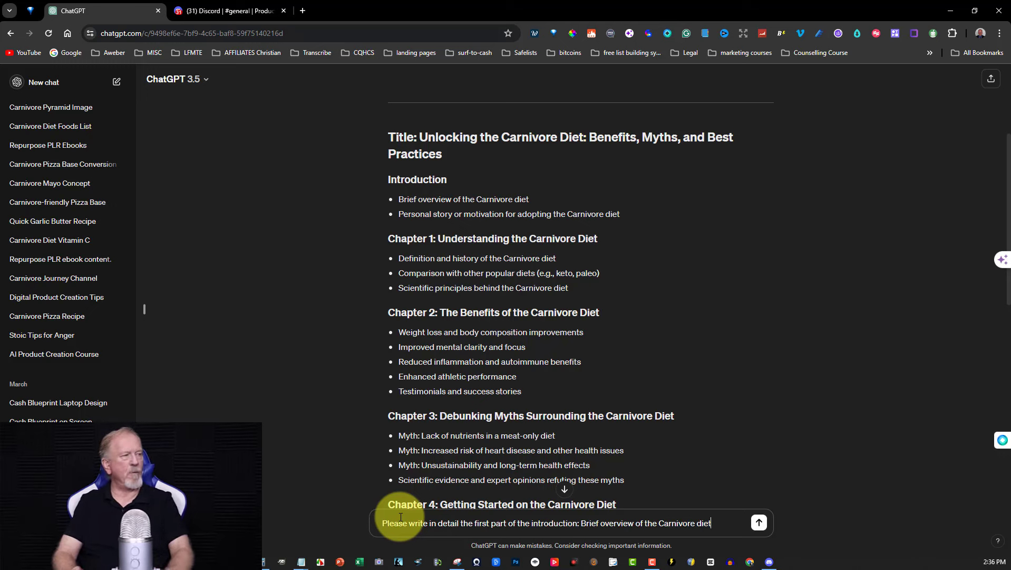
key(Return)
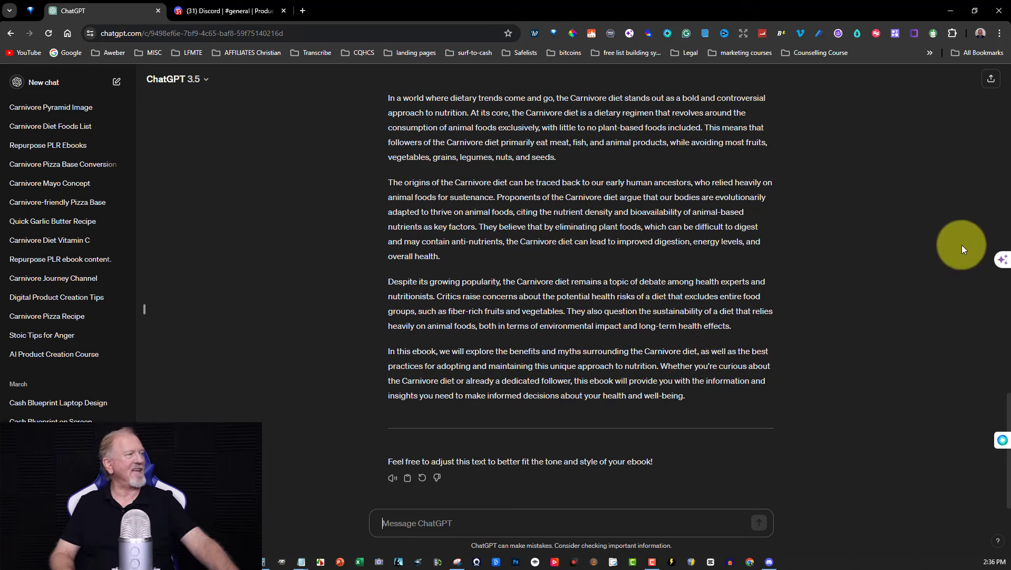
Copy the outline's Chapter 1 heading together with its first point, "Definition and history of the Carnivore diet".
scroll(925, 286, up, 3)
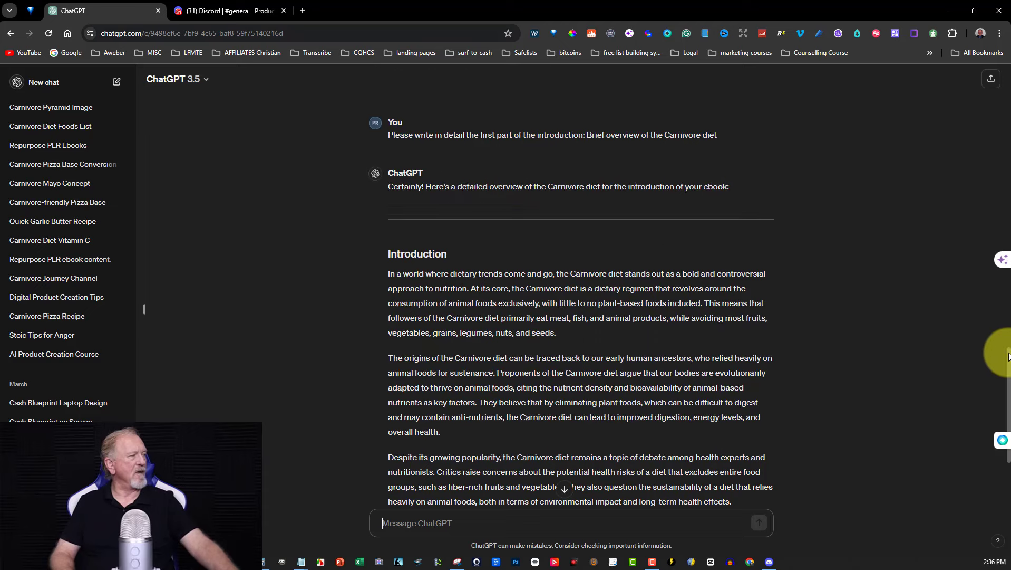
drag(1009, 357, 1008, 132)
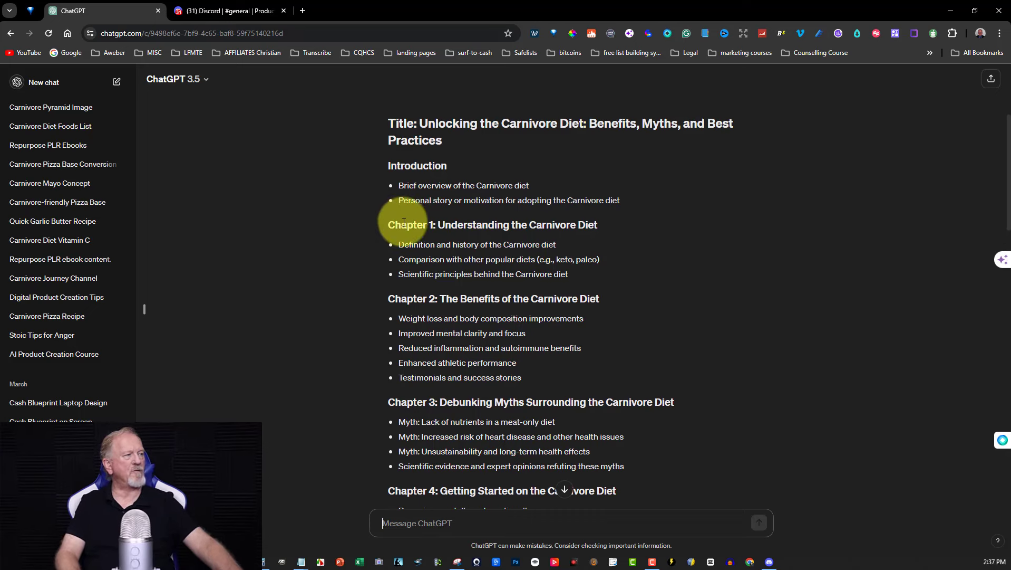
drag(389, 224, 560, 238)
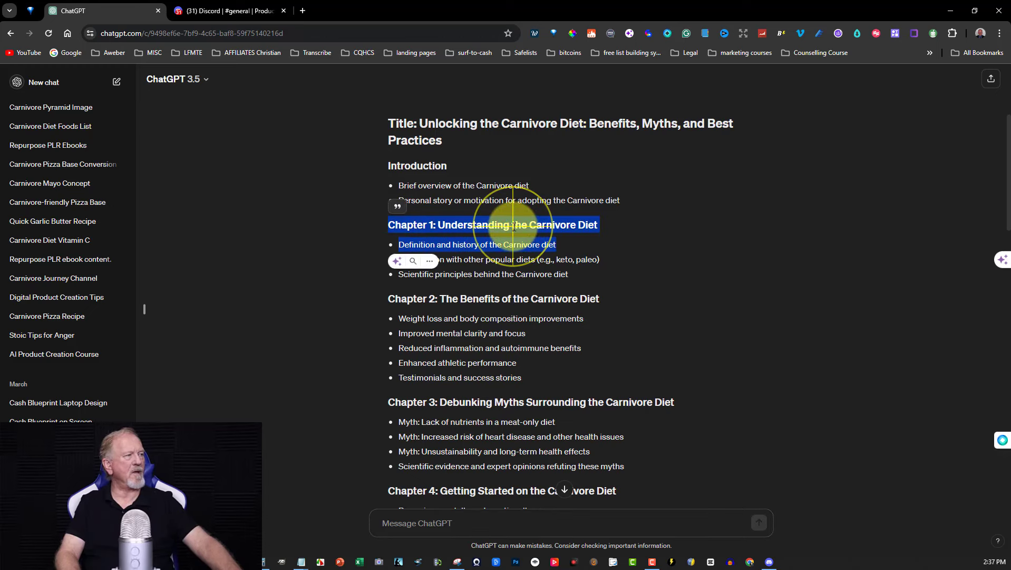
right_click(515, 227)
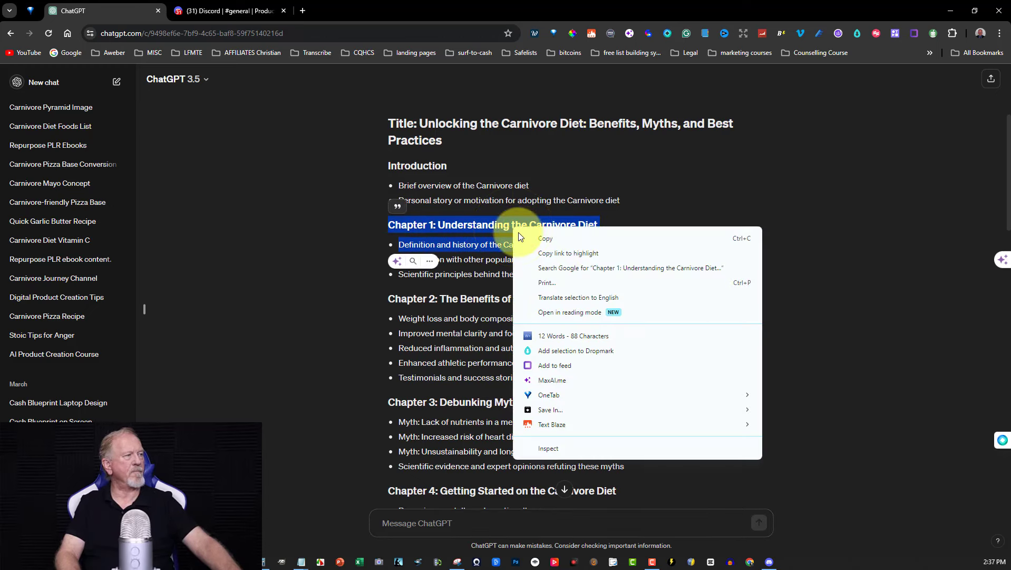
click(547, 239)
Send the prompt "Please write in detail Chapter 1 and the first point only about" followed by the copied chapter heading and point.
click(393, 523)
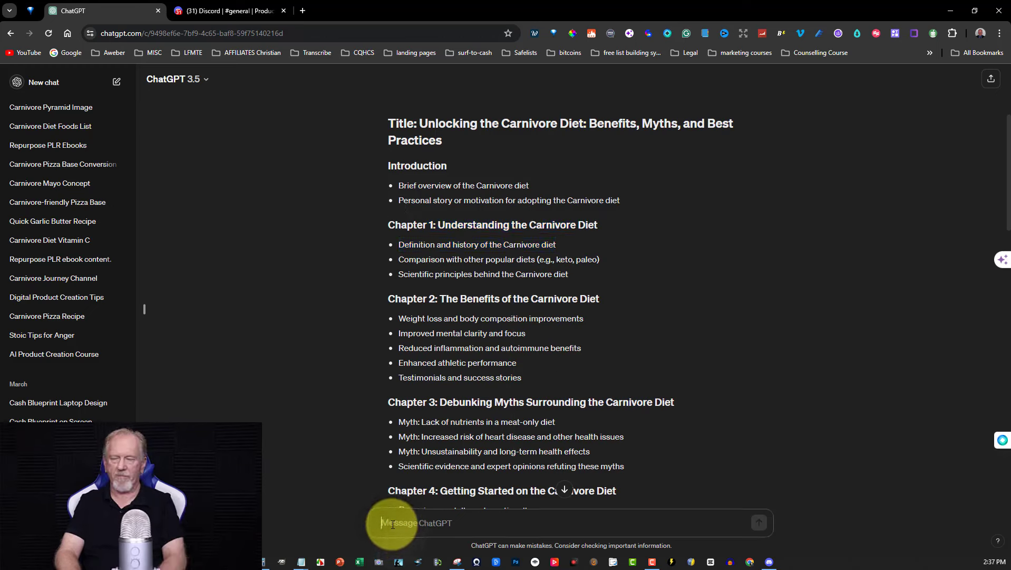
text(Please write )
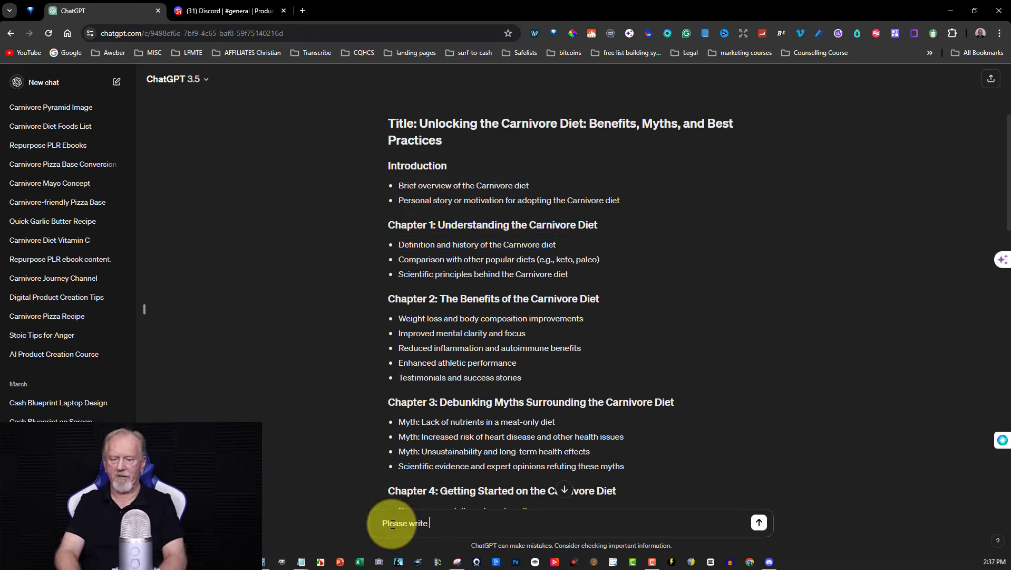
text(in detail Chapter 1 and)
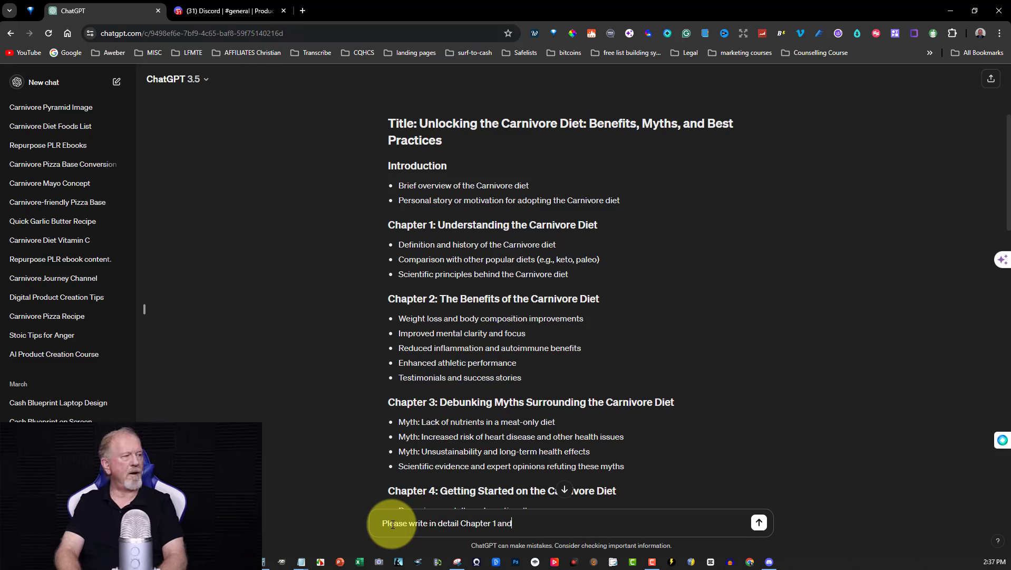
text( the first poi)
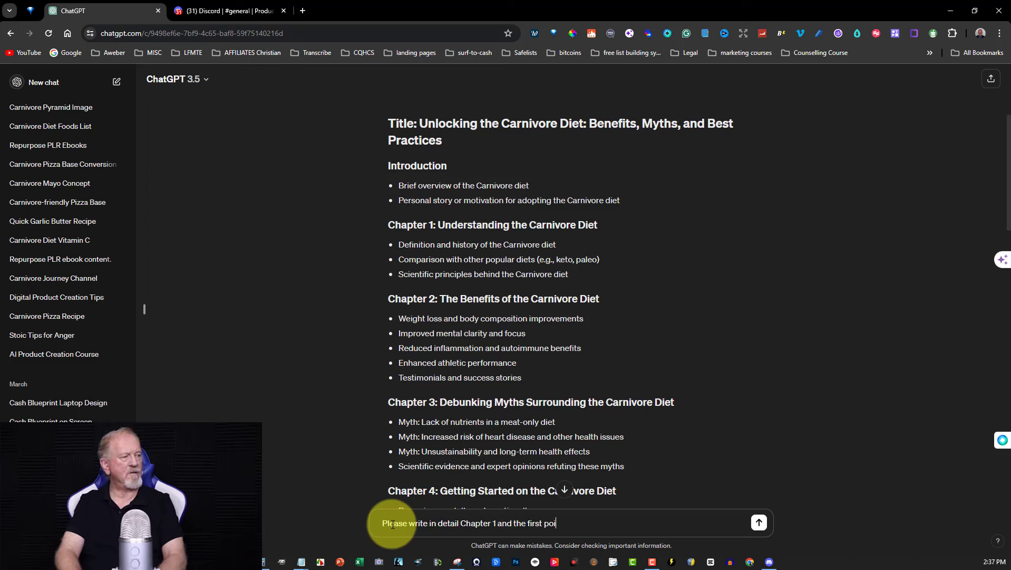
text(nt only about)
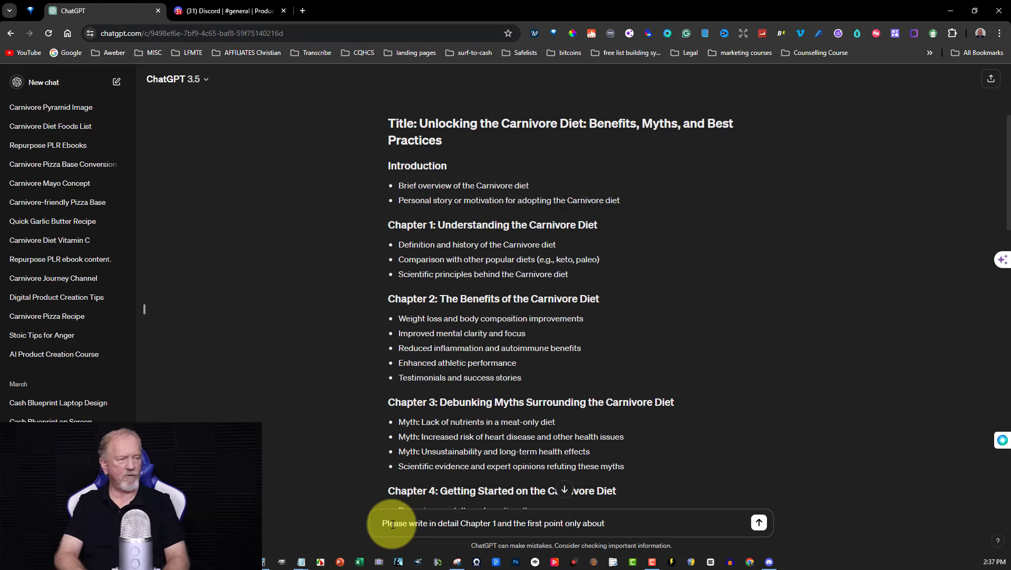
key(ctrl+v)
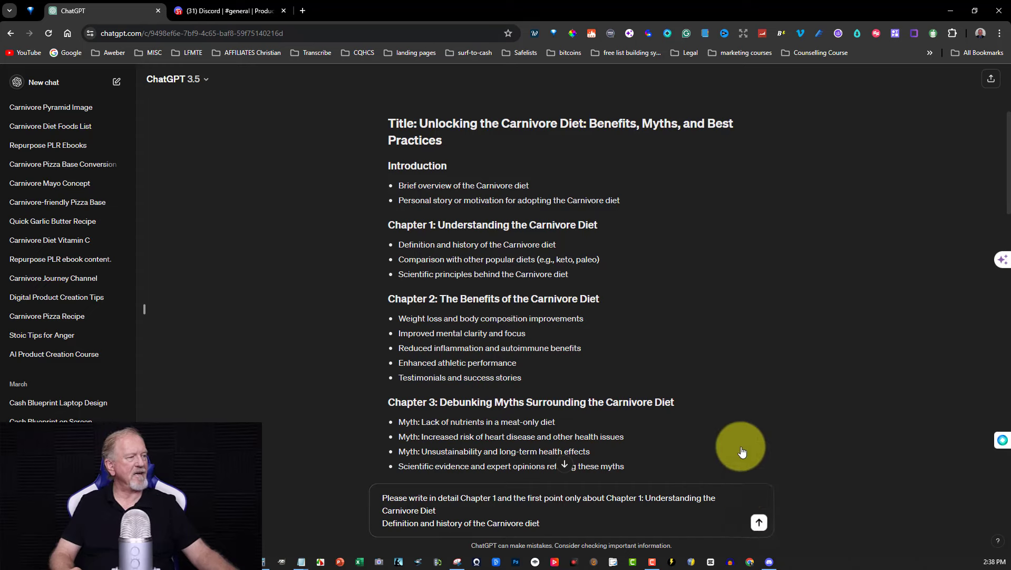
key(Return)
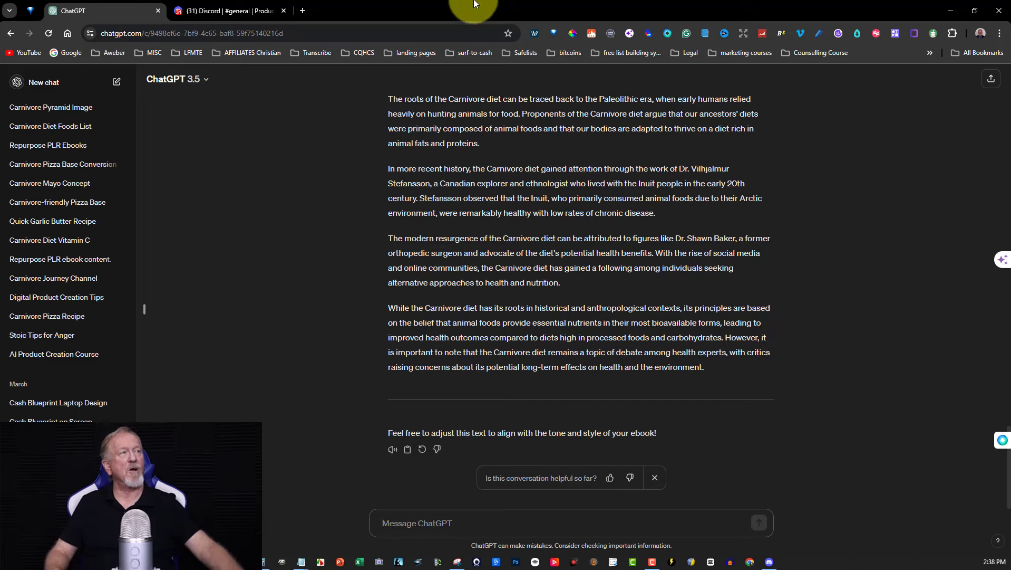
Switch to Discord and run /imagine with "I want a photo of a cooked scotch fillet steak sitting on a white plate on it's own --ar 9:16".
click(211, 11)
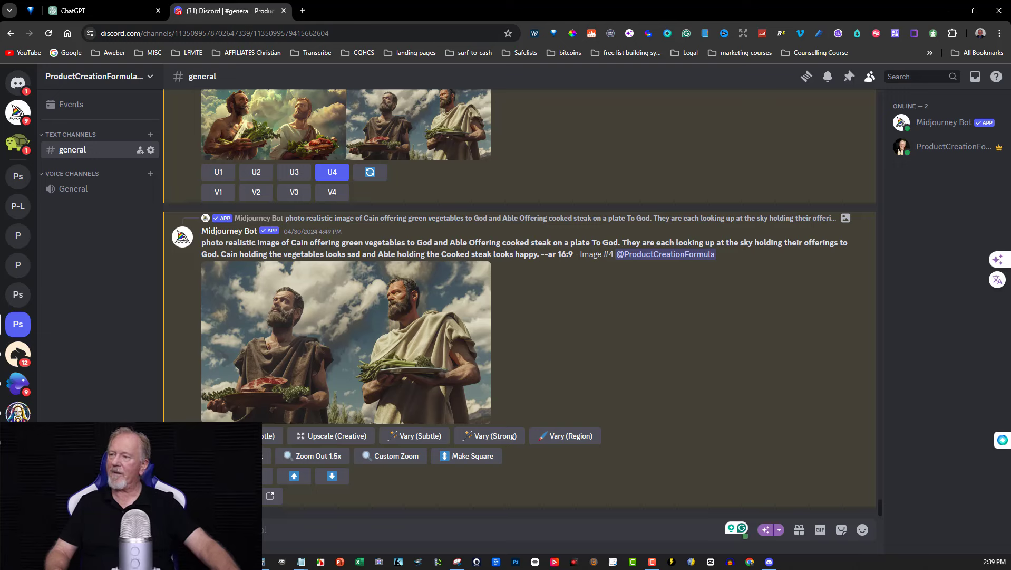
click(301, 561)
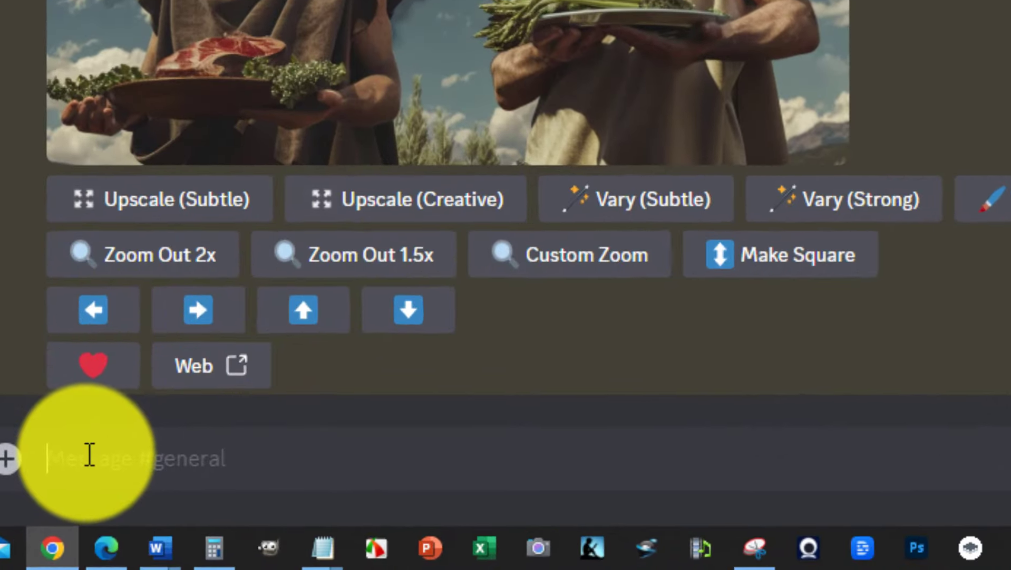
text(/)
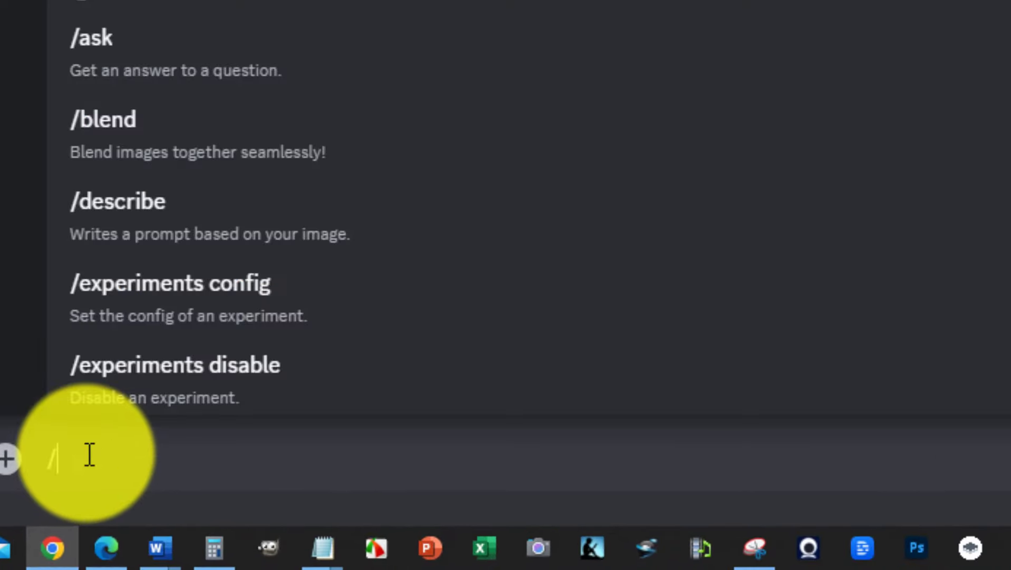
text(imagine)
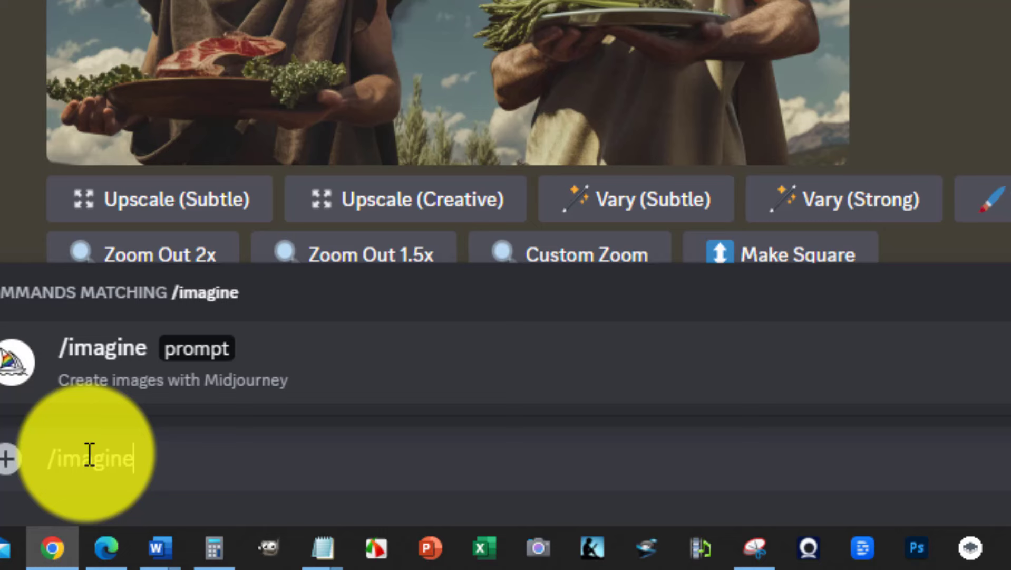
key(Return)
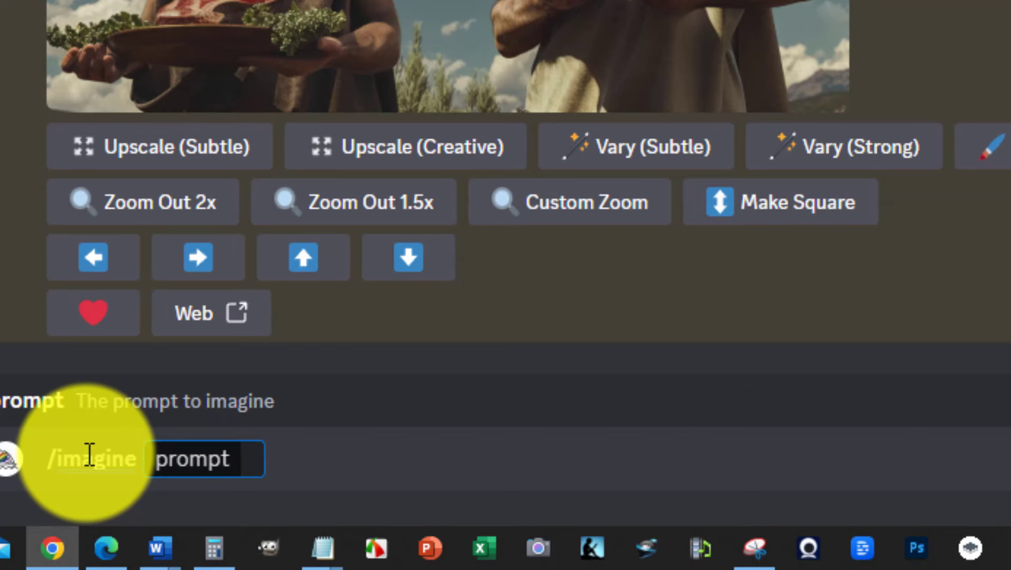
key(ctrl+v)
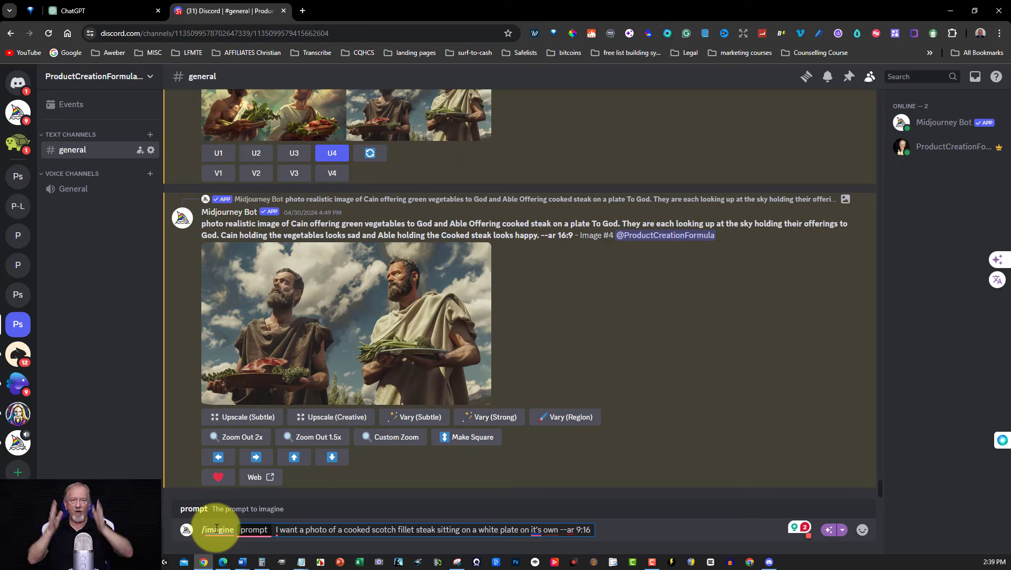
right_click(205, 529)
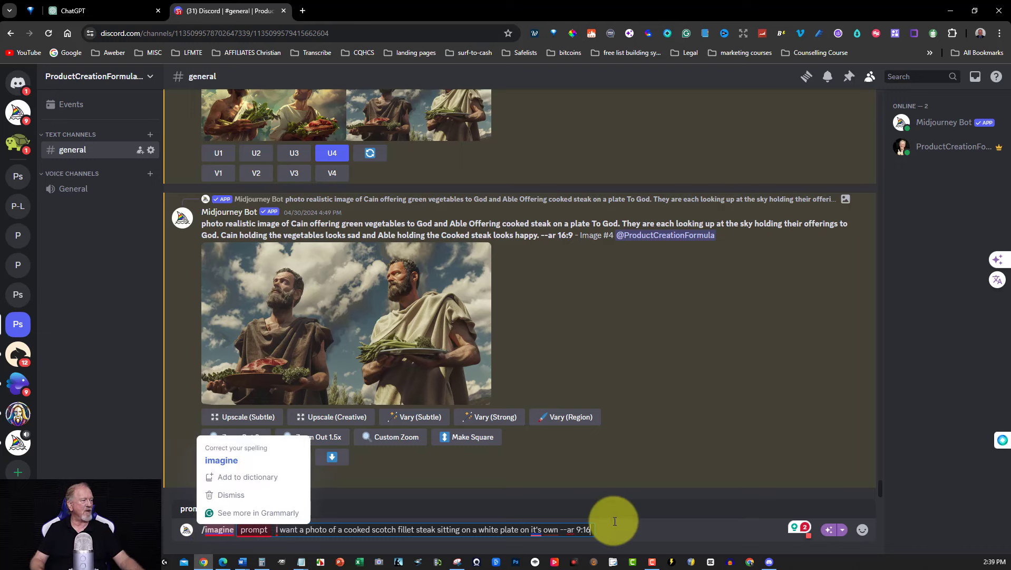
click(631, 476)
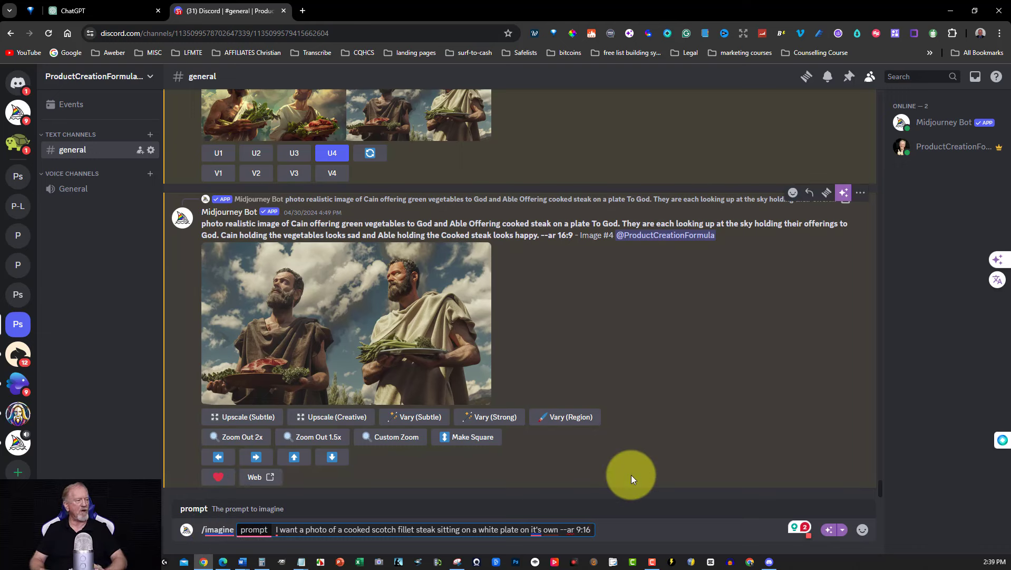
key(Return)
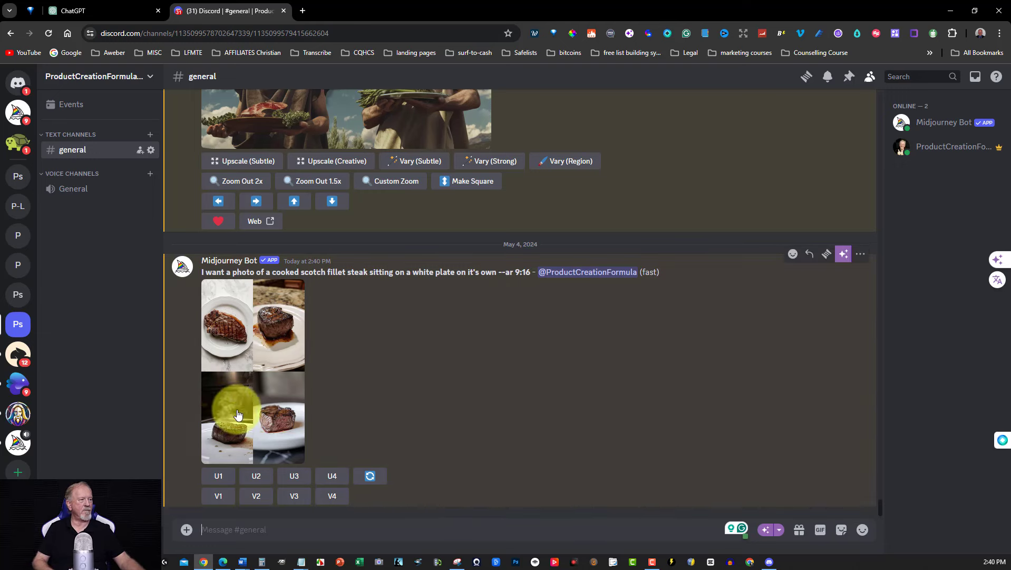
Preview the generated steak images, upscale the fourth one, and open it full size in the browser.
click(246, 367)
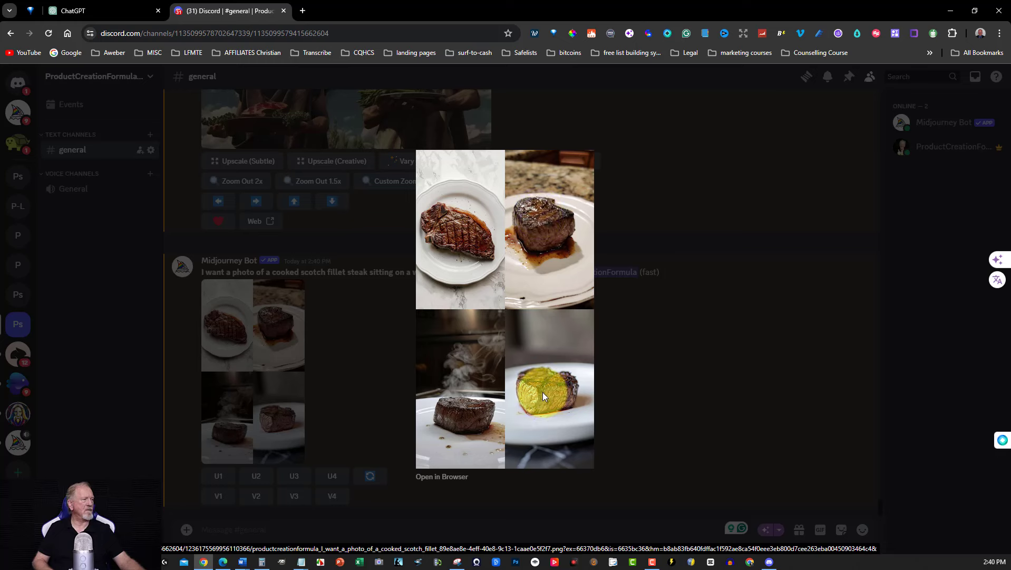
click(682, 252)
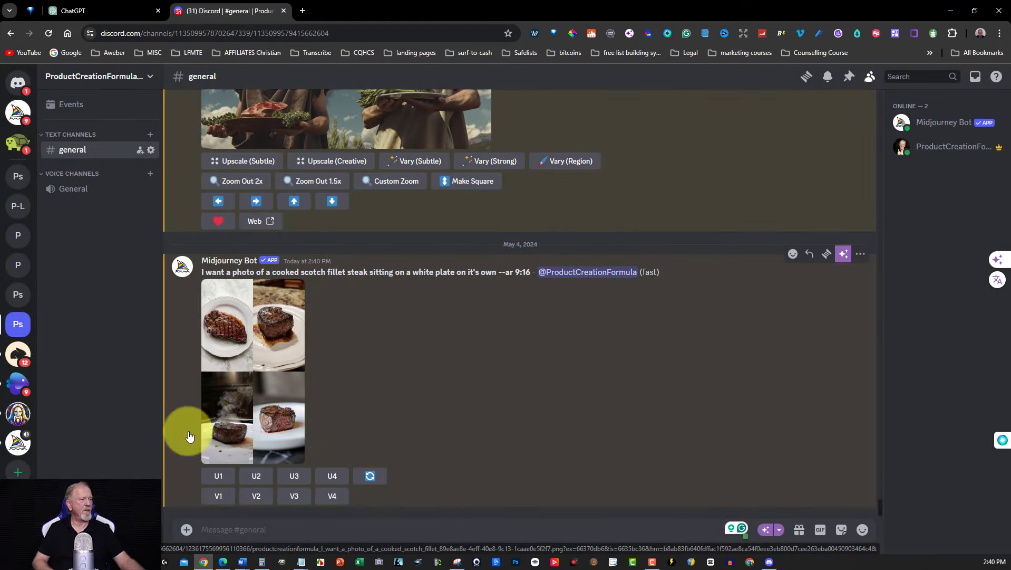
click(332, 475)
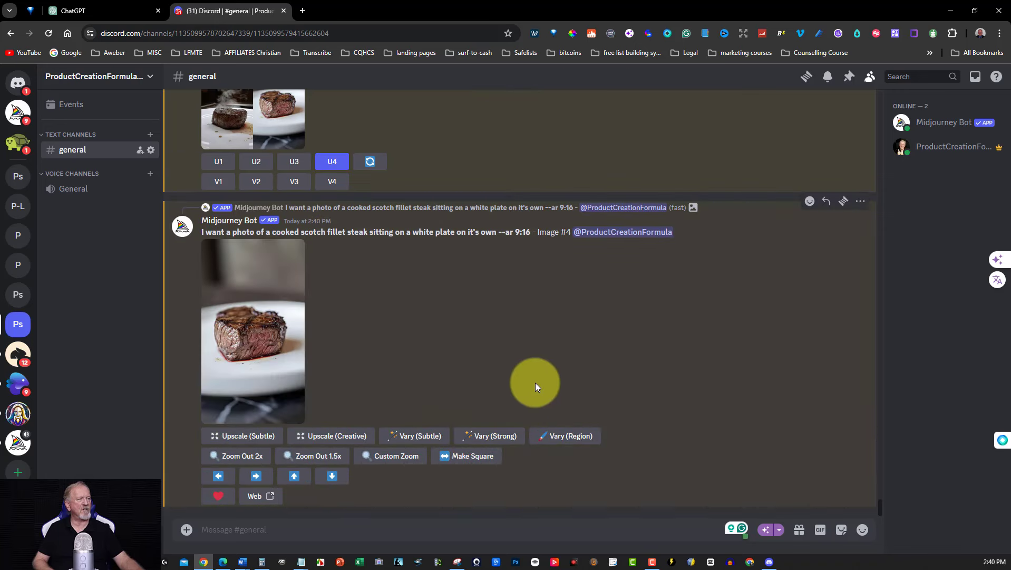
click(245, 331)
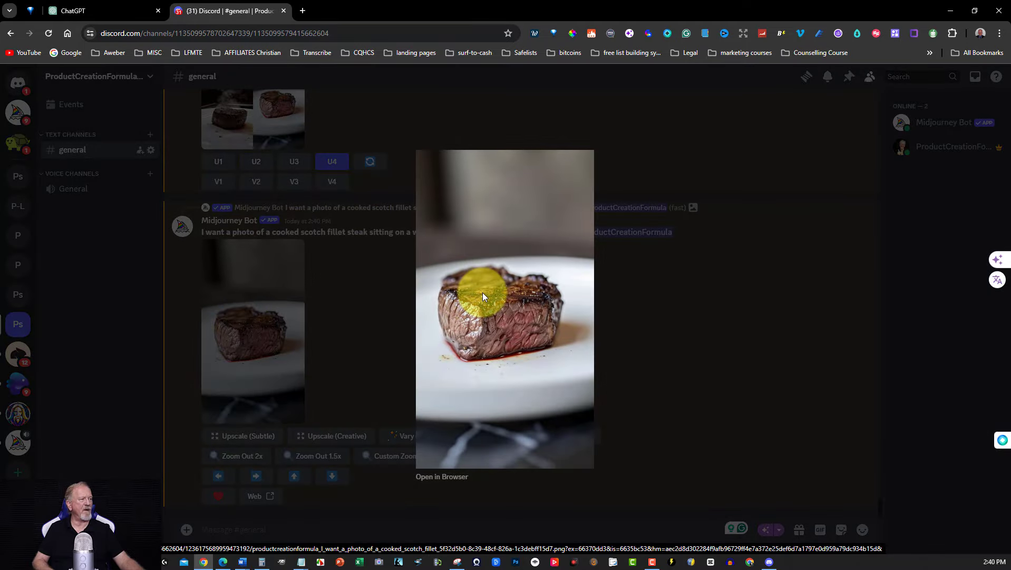
click(444, 477)
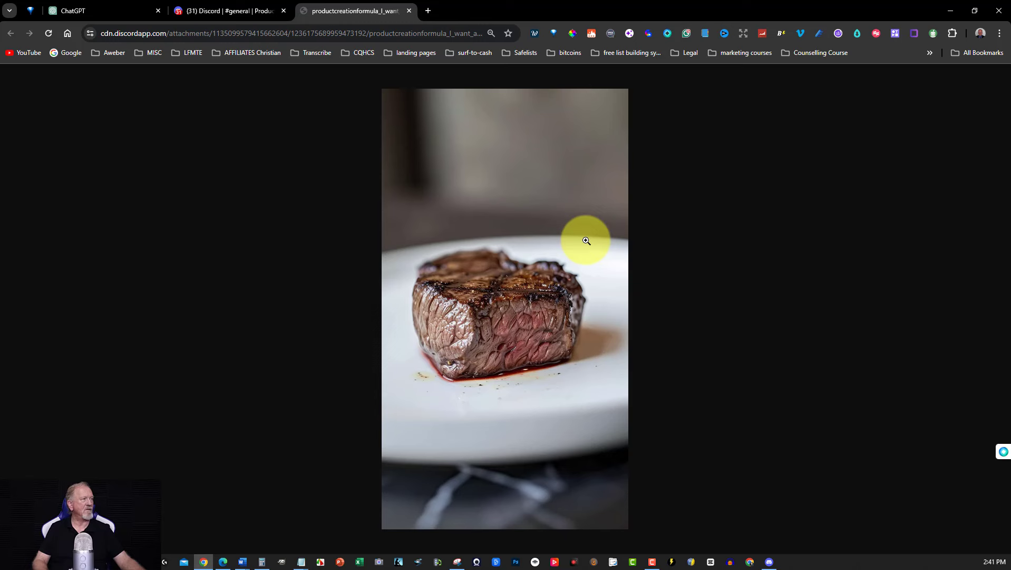
Capture the full steak image from the browser as a rectangular snip with Snipping Tool.
key(ctrl+0)
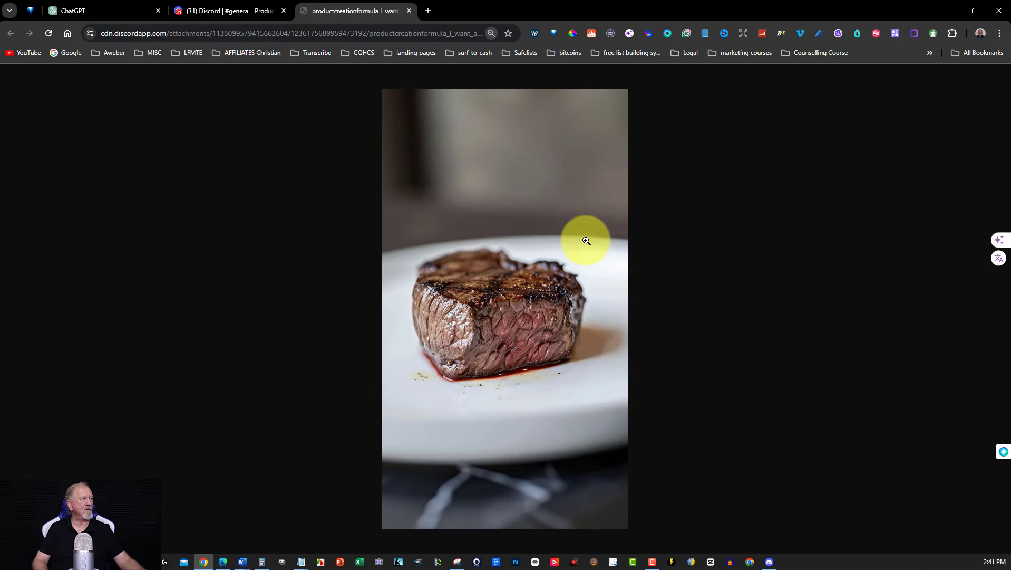
key(ctrl+plus)
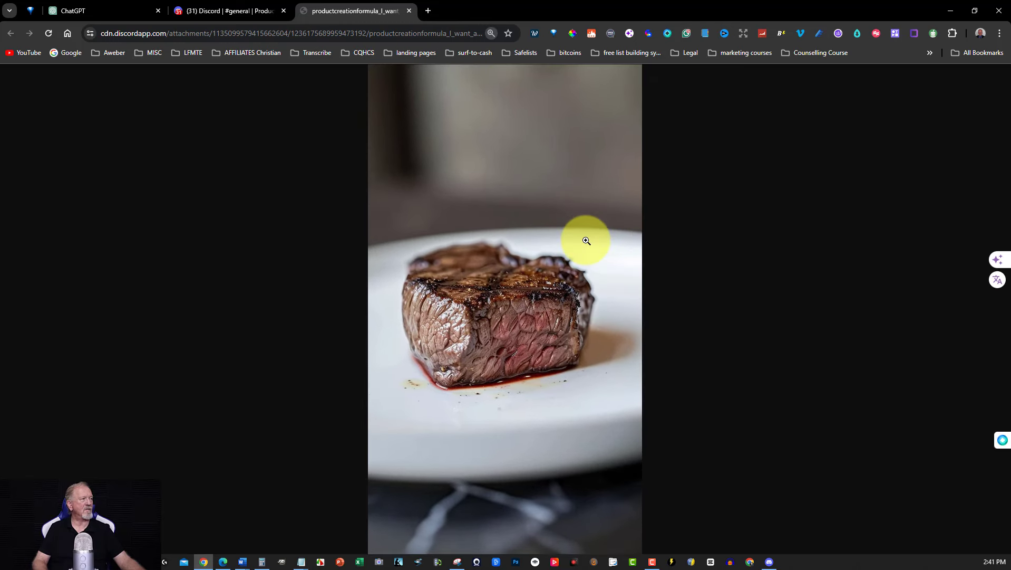
key(ctrl+minus)
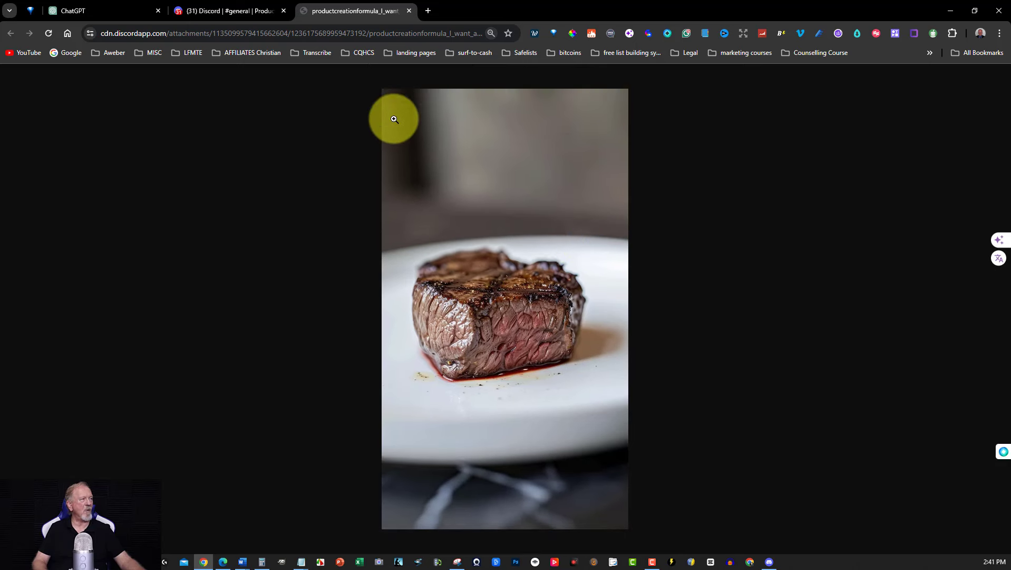
click(458, 562)
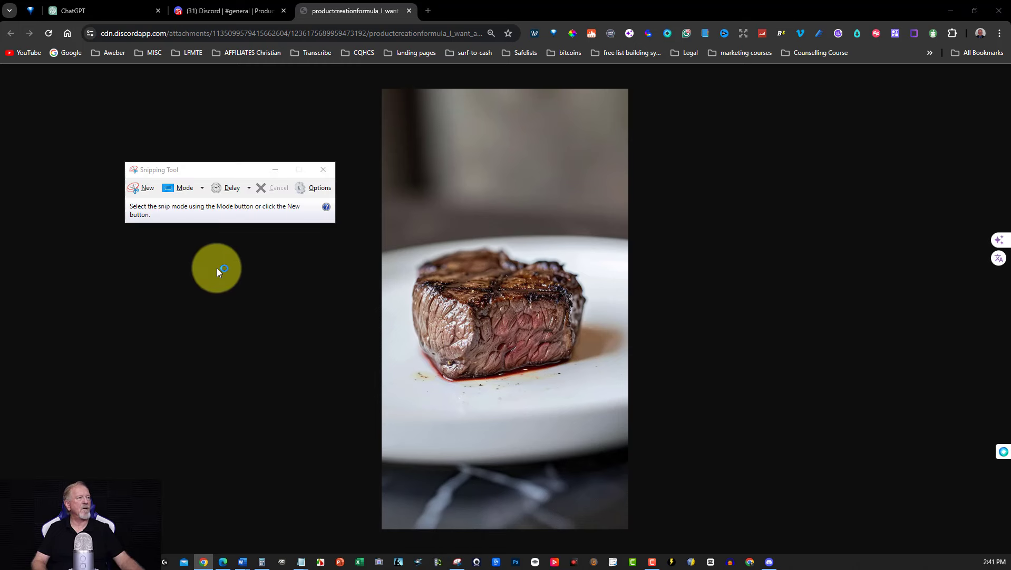
click(142, 190)
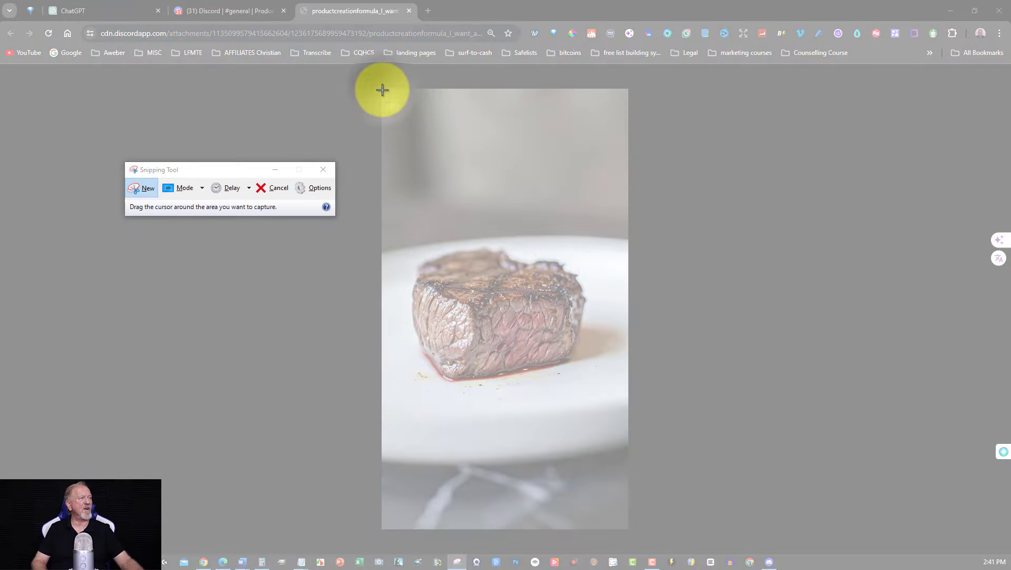
drag(382, 90, 628, 527)
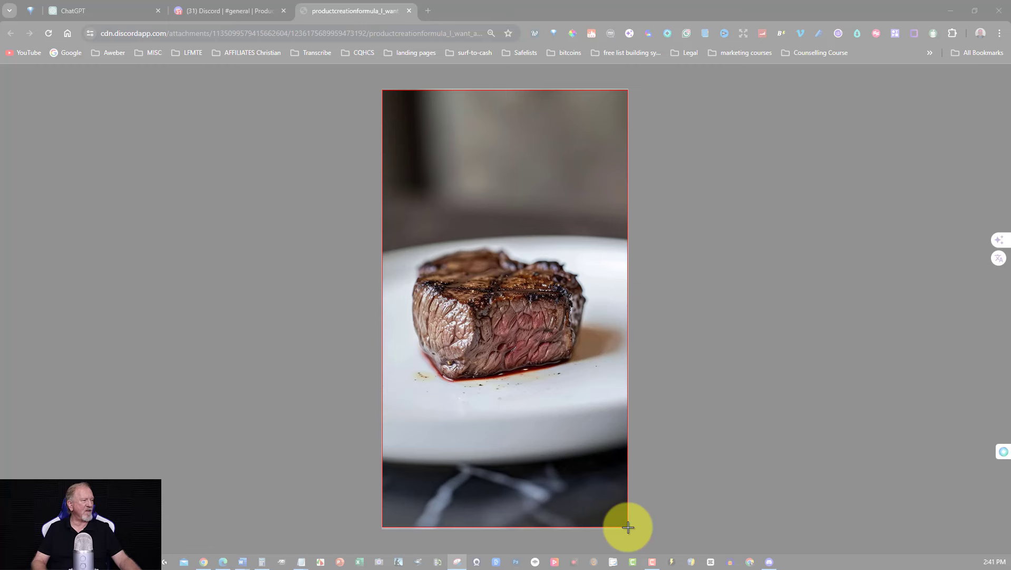
drag(628, 528, 628, 528)
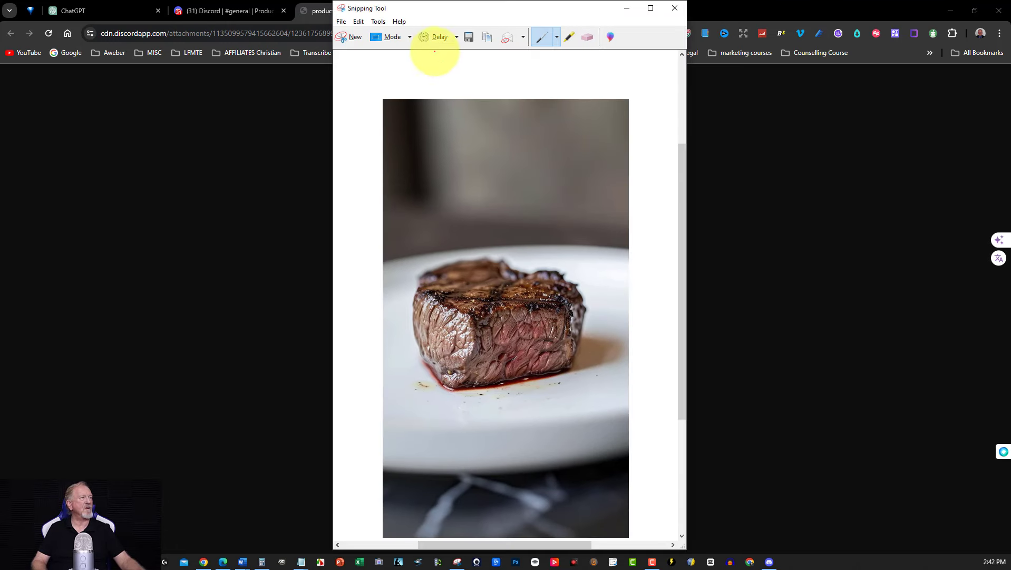
click(341, 22)
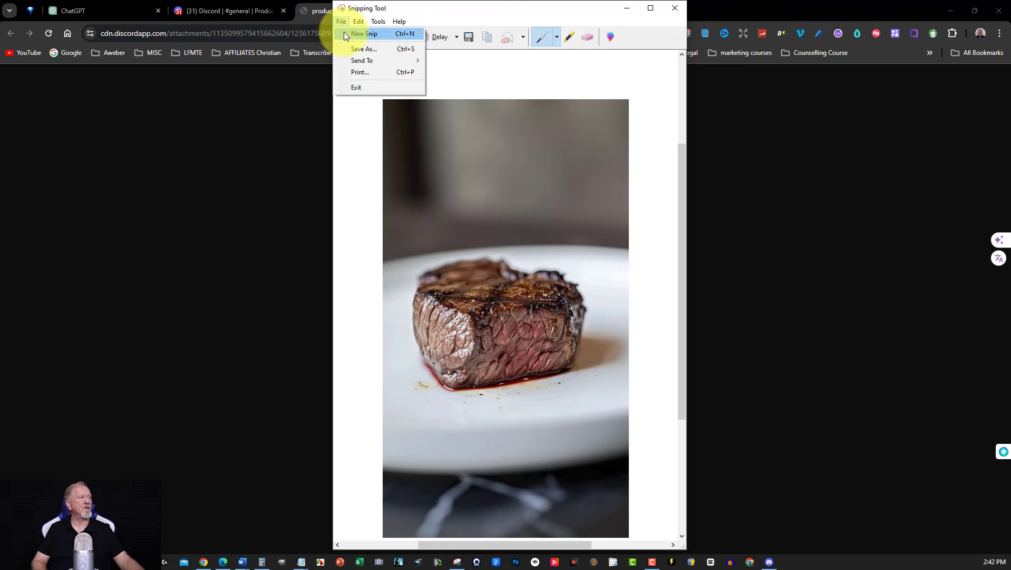
click(711, 216)
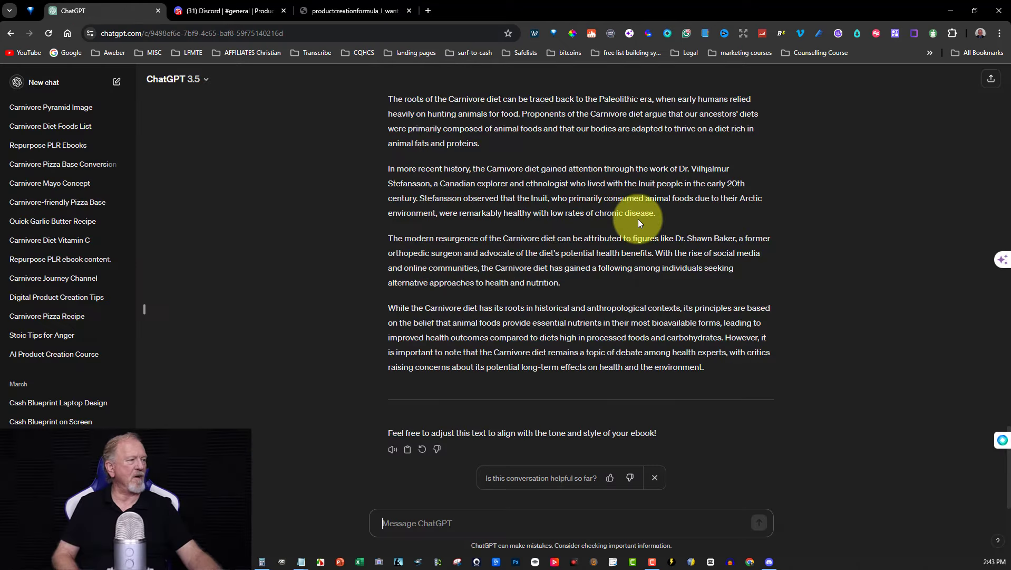
Copy ChatGPT's response on the definition and history of the Carnivore diet and start a blank presentation in PowerPoint.
click(409, 449)
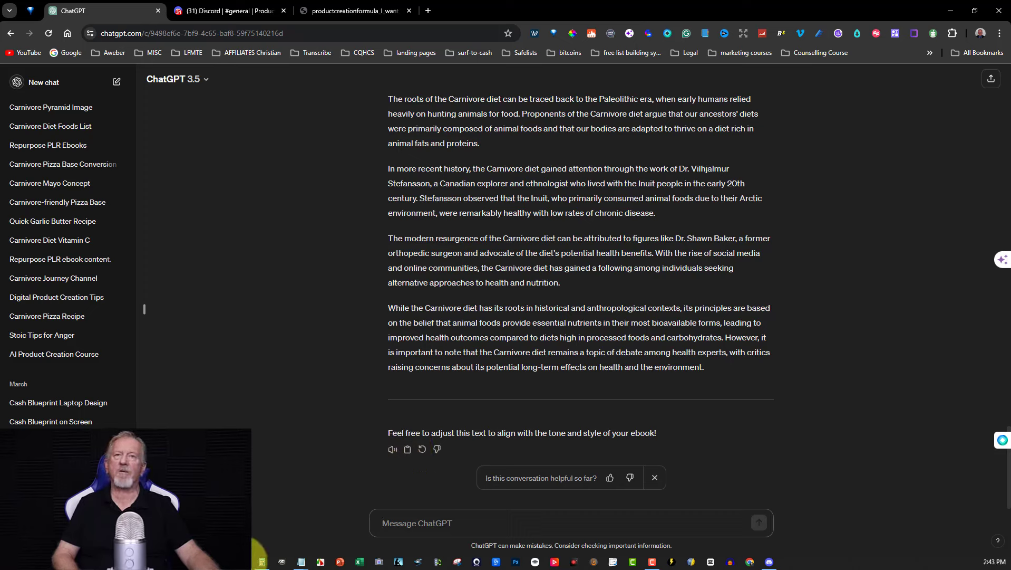
mouse_move(260, 557)
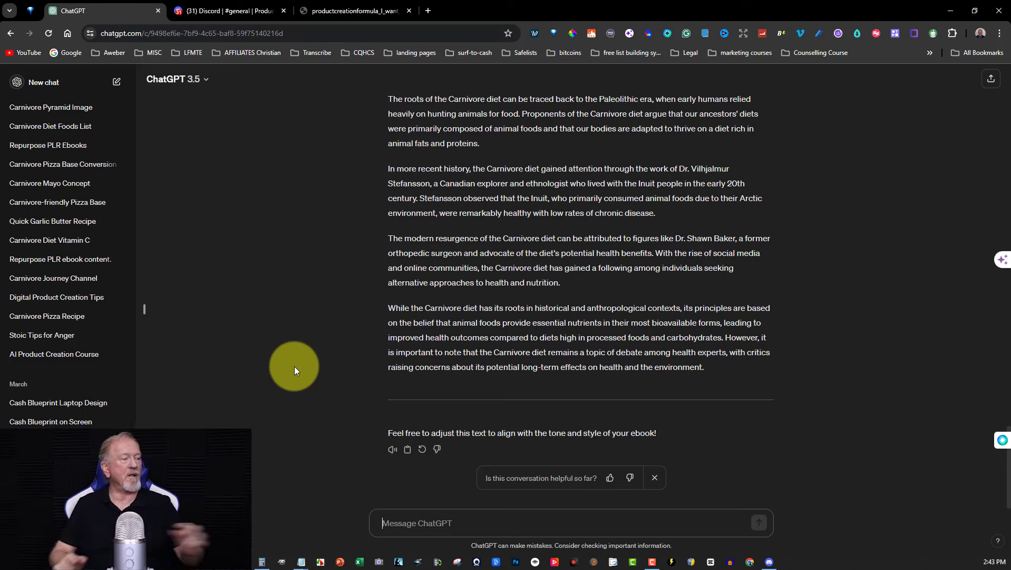
click(339, 563)
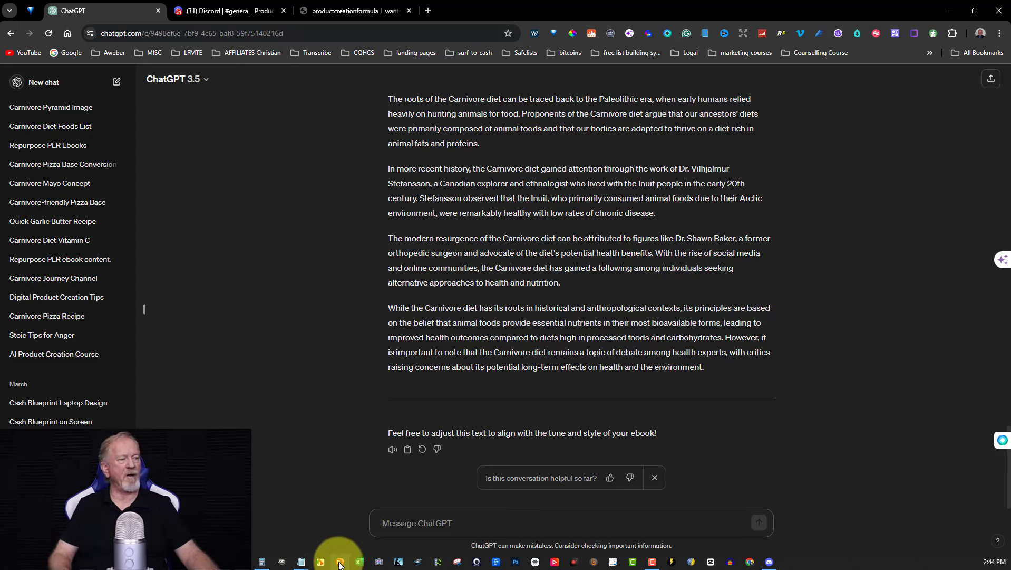
click(340, 562)
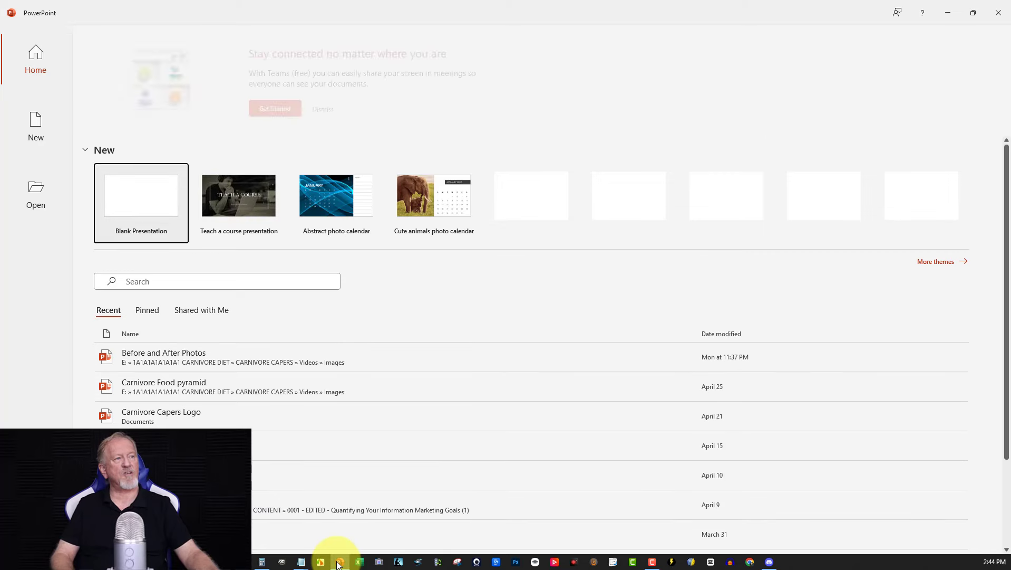
click(145, 199)
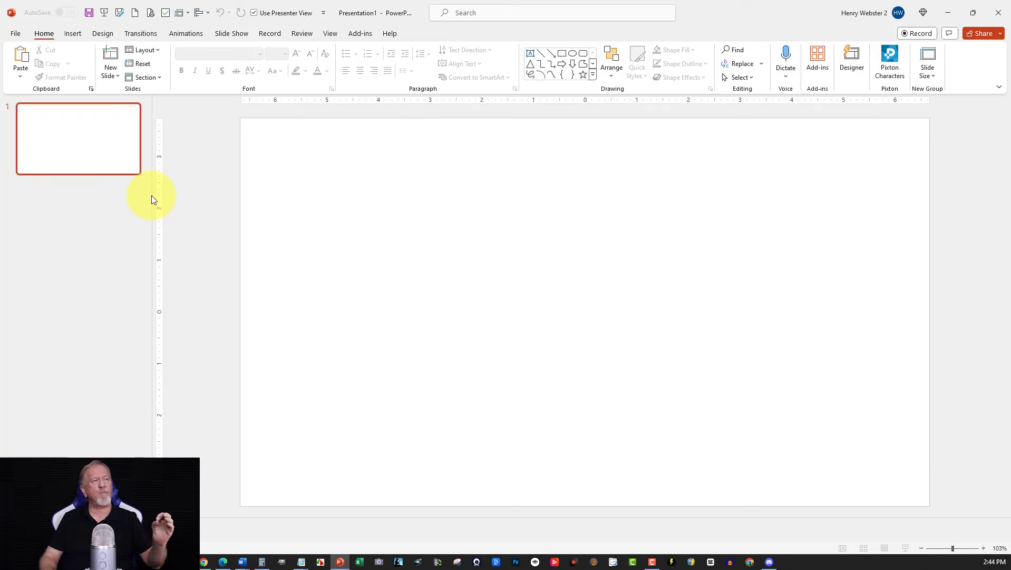
Select the presentation's first slide and bring up the commands available for it.
click(115, 129)
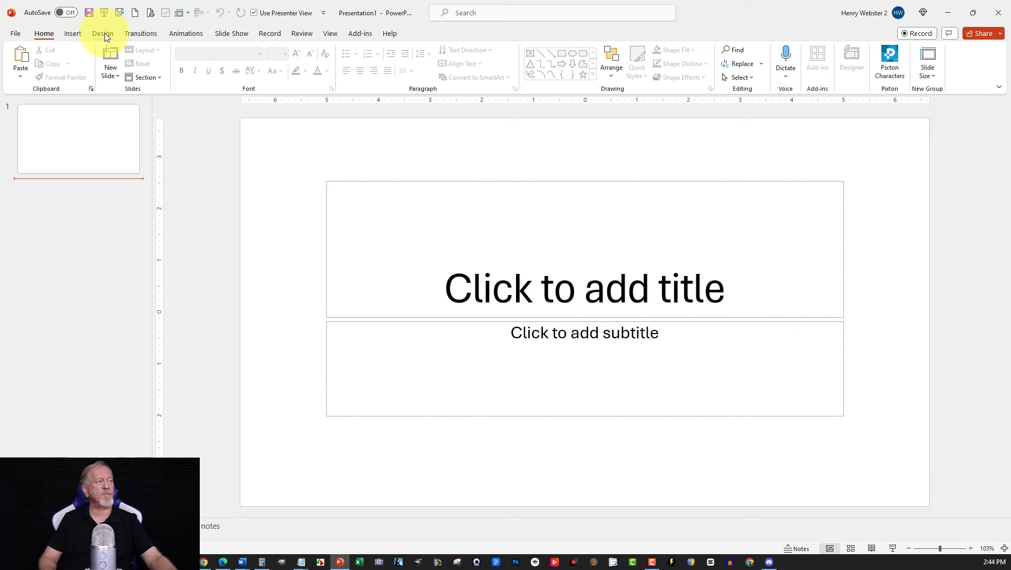
click(70, 144)
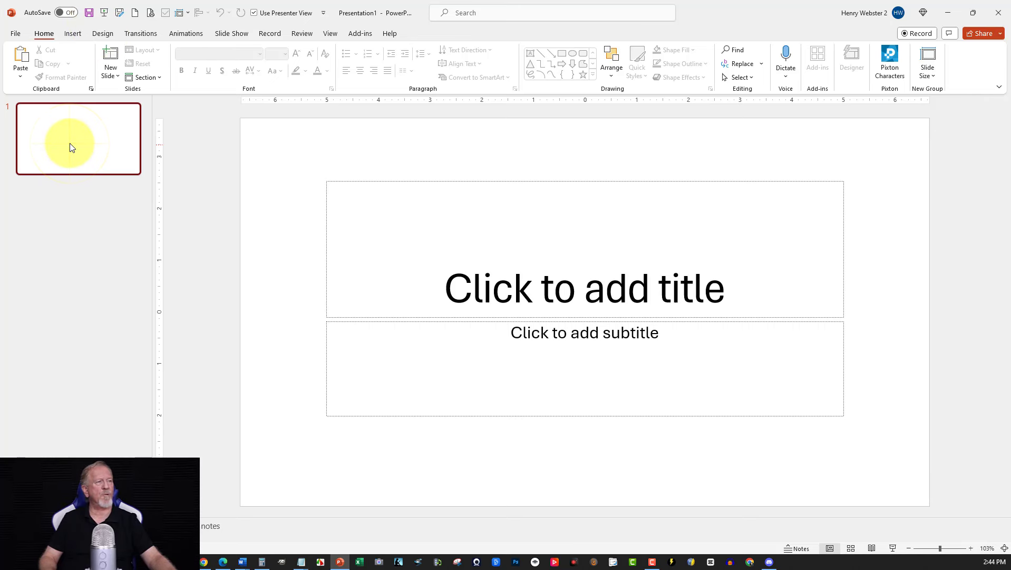
right_click(70, 144)
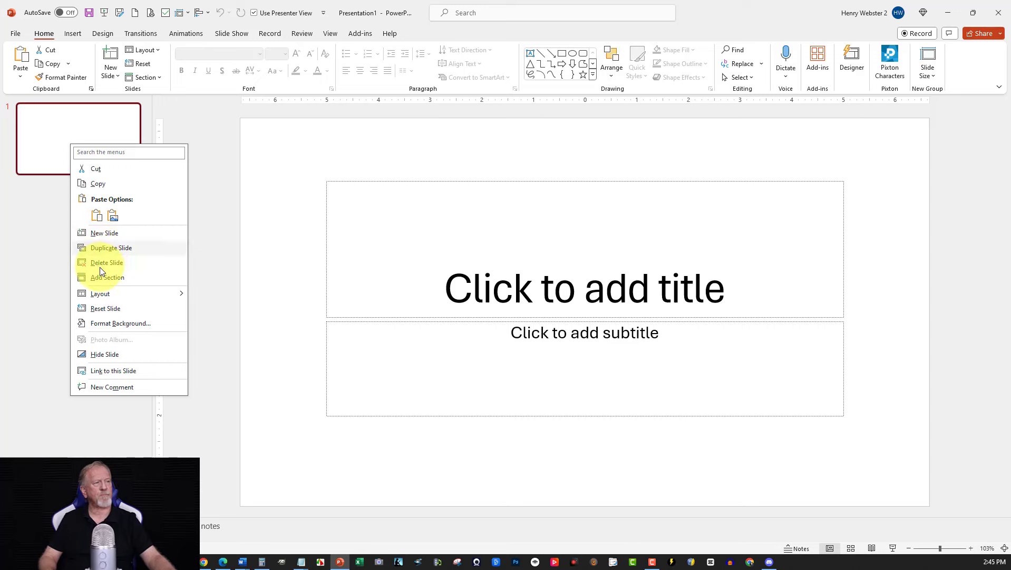